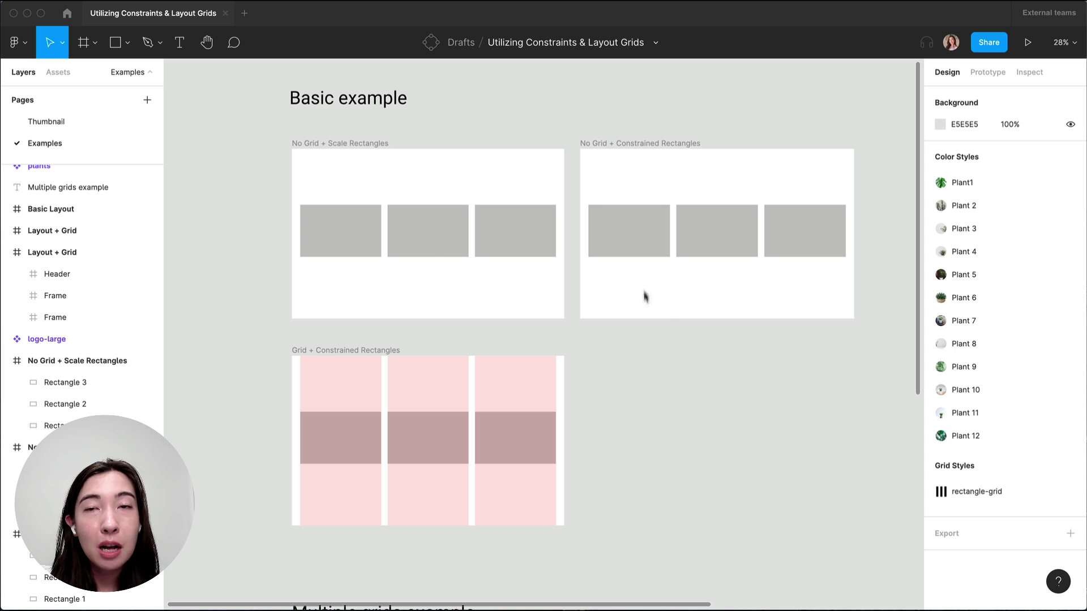
scroll(558, 319, "down", 1)
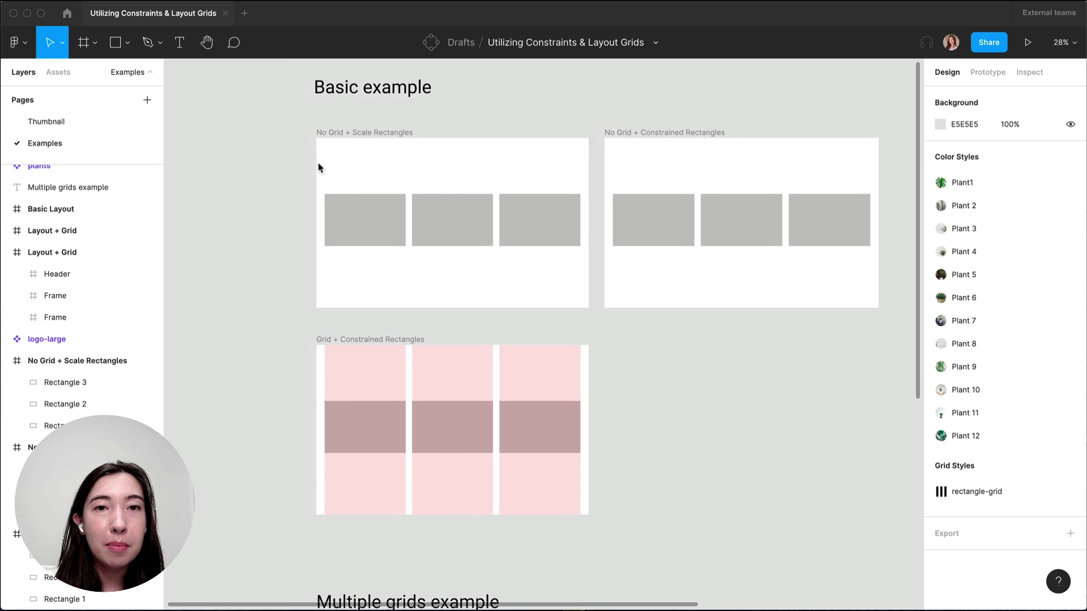
Stretch the No Grid + Scale Rectangles frame wider so its rectangles scale
left_click(374, 132)
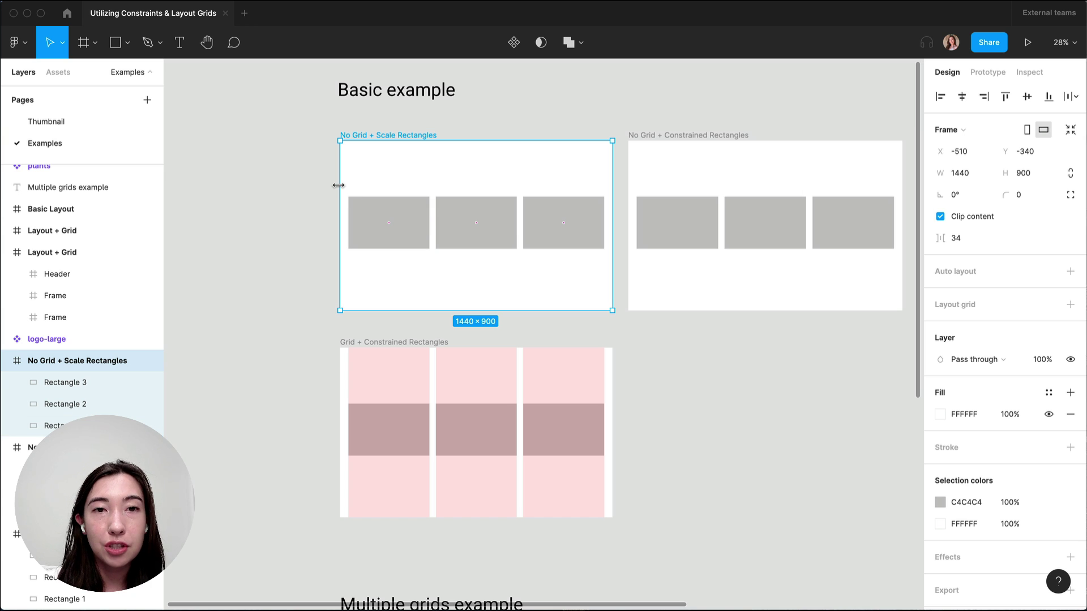
mouse_move(338, 185)
left_mouse_down()
mouse_move(236, 188)
mouse_move(339, 185)
left_mouse_up()
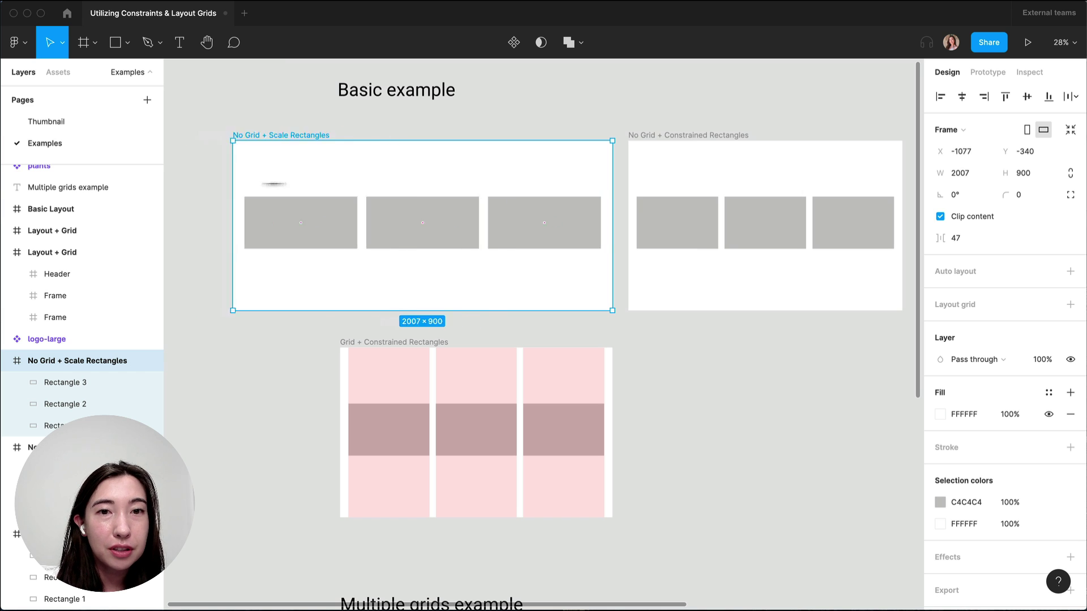
left_click(544, 136)
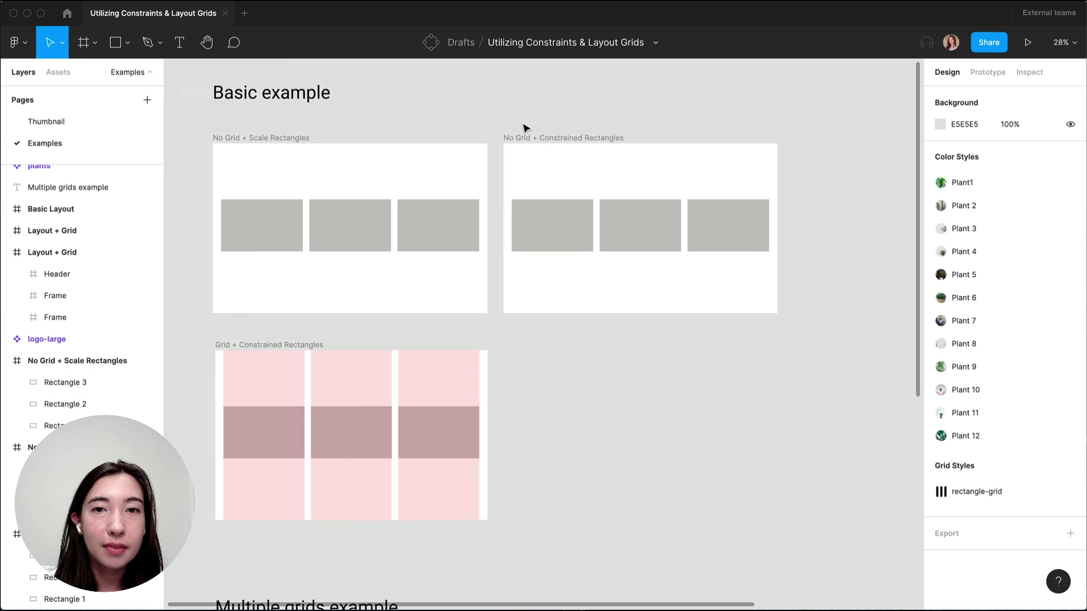
scroll(537, 125, "right", 5)
Check the left rectangle's constraints and resize the No Grid + Constrained Rectangles frame
left_click(528, 132)
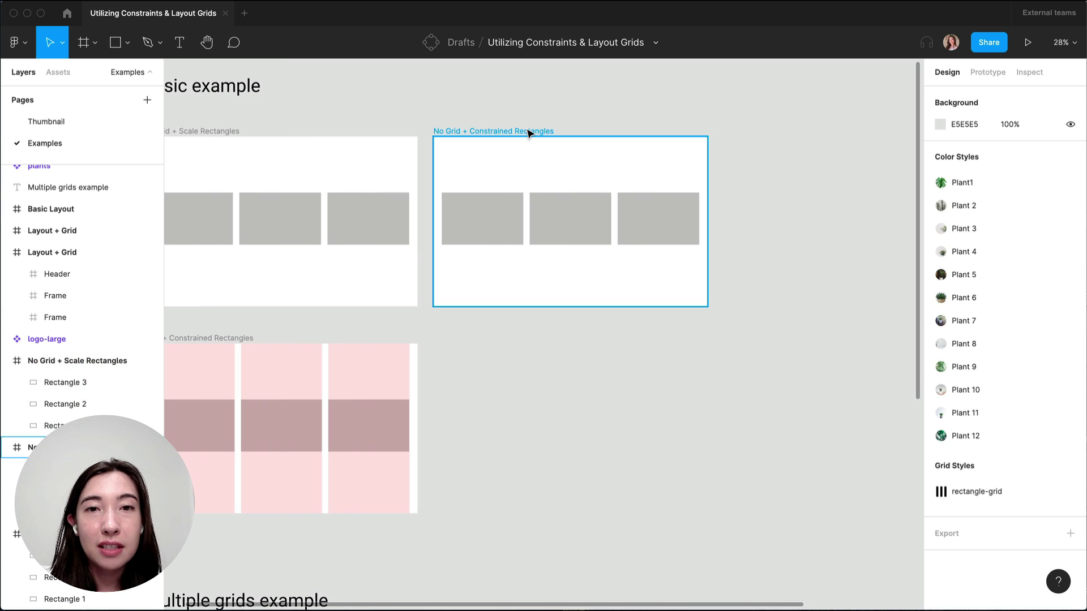
scroll(529, 132, "up", 3)
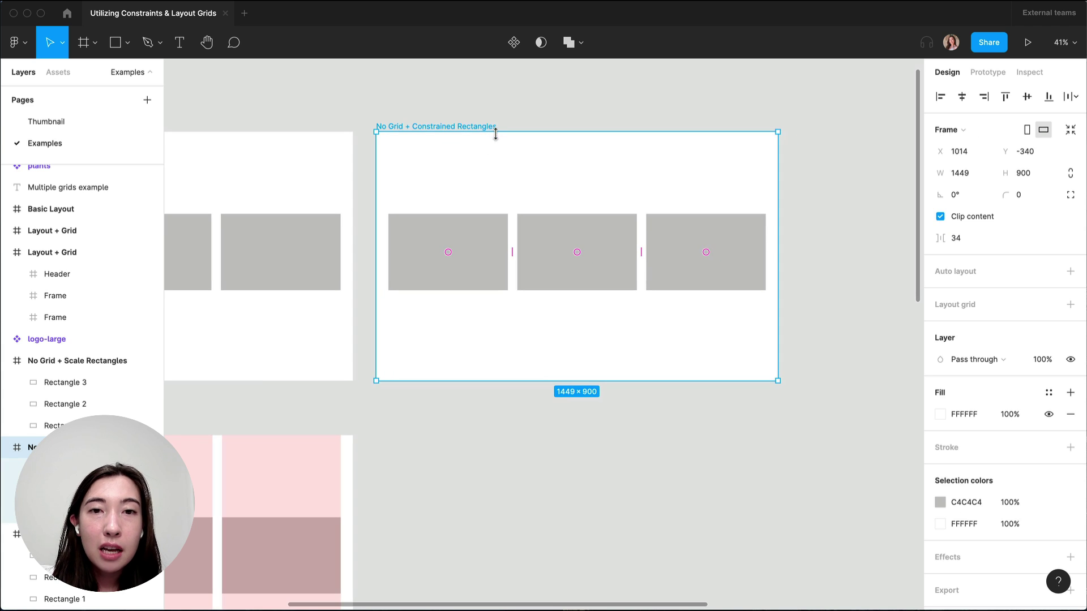
double_click(476, 252)
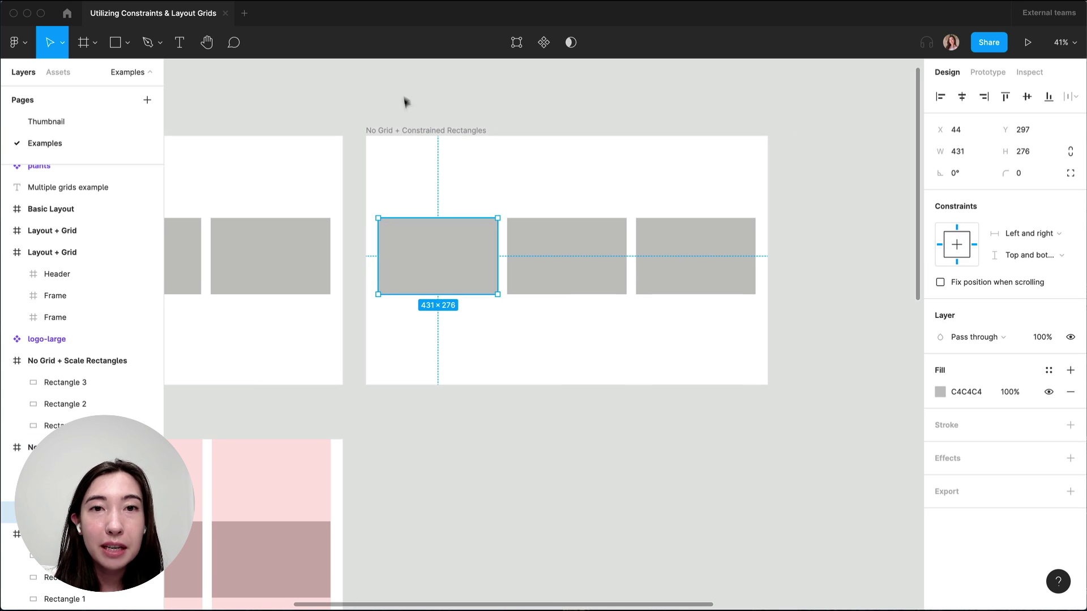
left_click(412, 132)
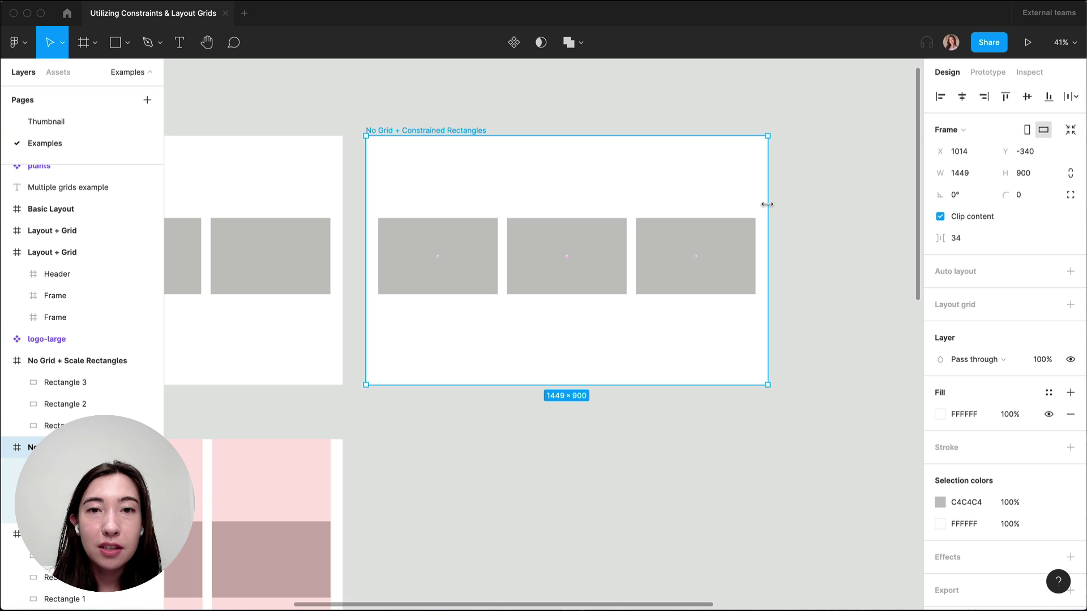
left_click_drag(767, 205, 635, 230)
left_click(712, 301)
key("shift+1")
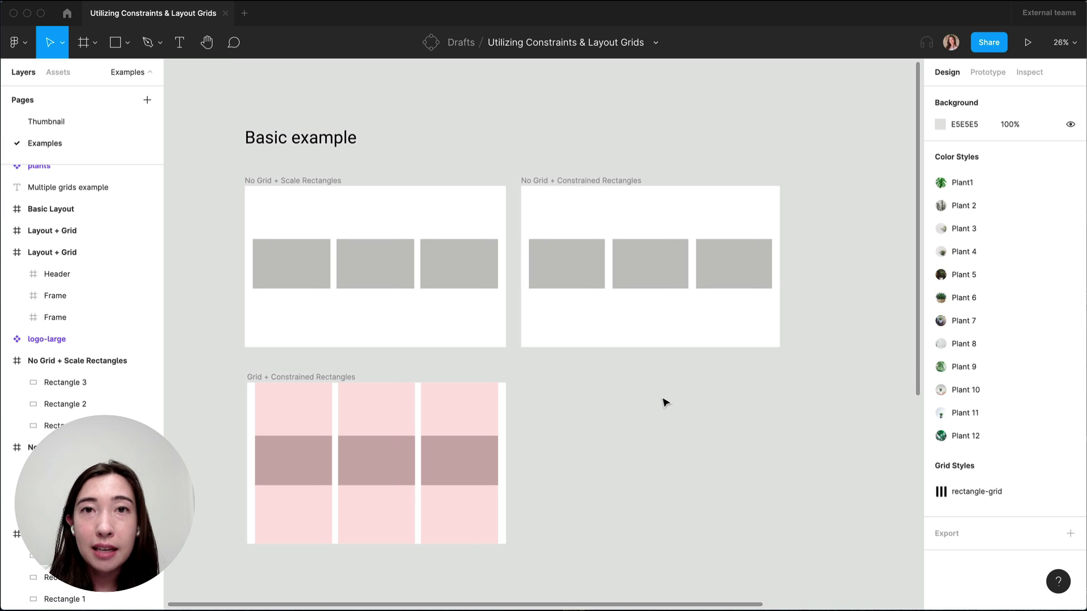
scroll(665, 403, "up", 3)
scroll(518, 327, "up", 4)
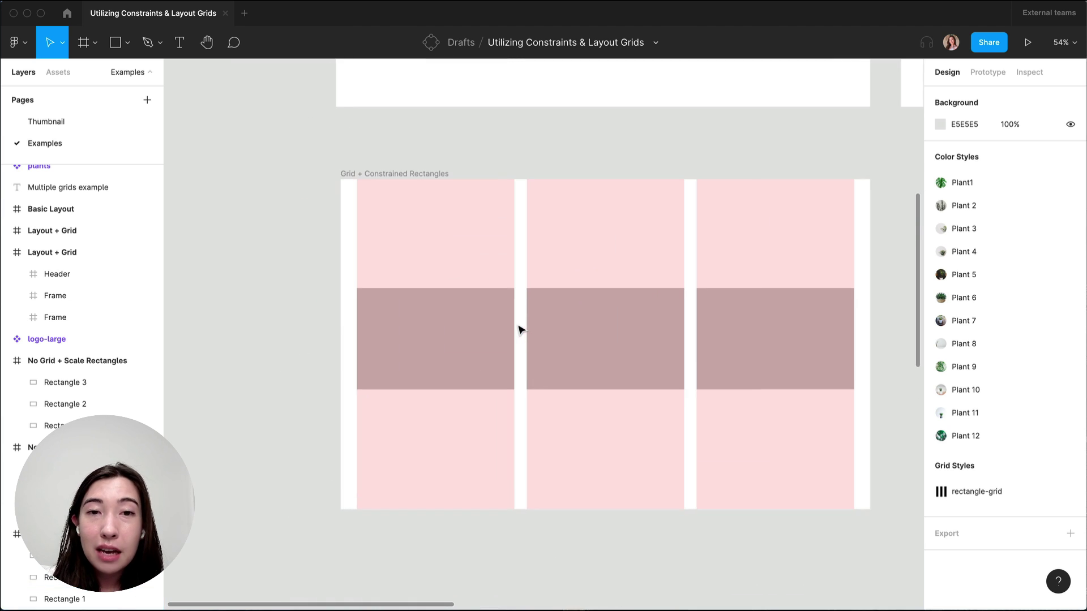
Narrow the grid frame's left rectangle, then widen it back to fill its column
left_click(354, 142)
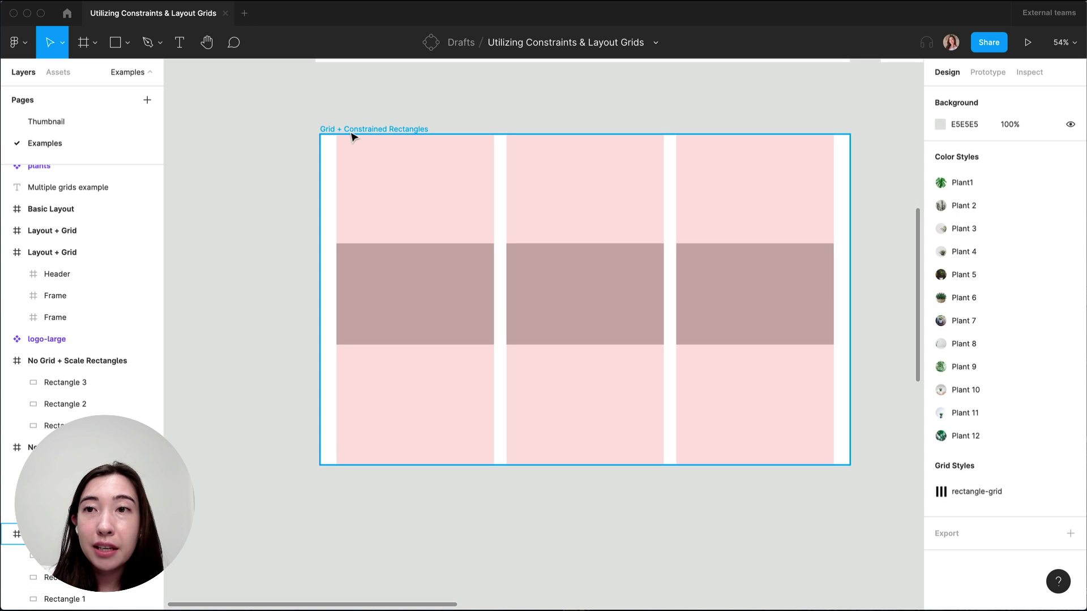
left_click(441, 302)
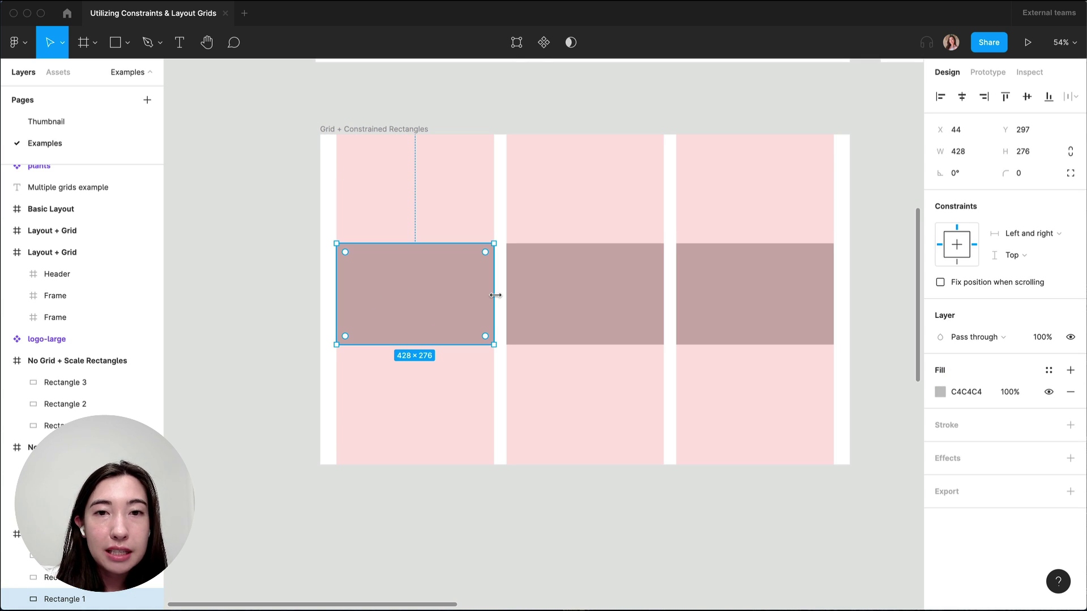
left_click_drag(495, 295, 464, 295)
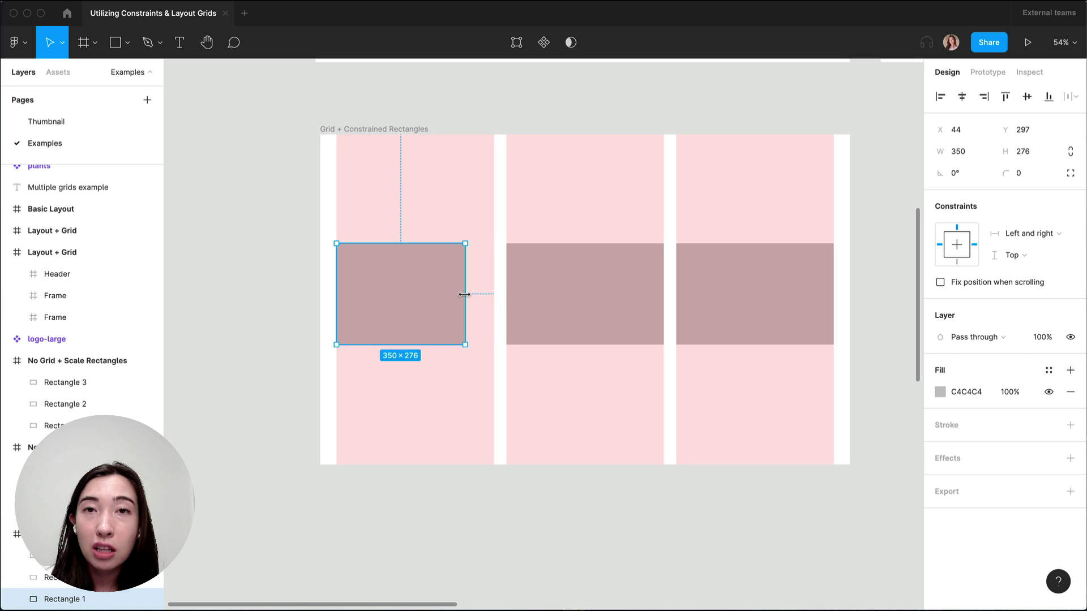
left_click_drag(464, 295, 491, 290)
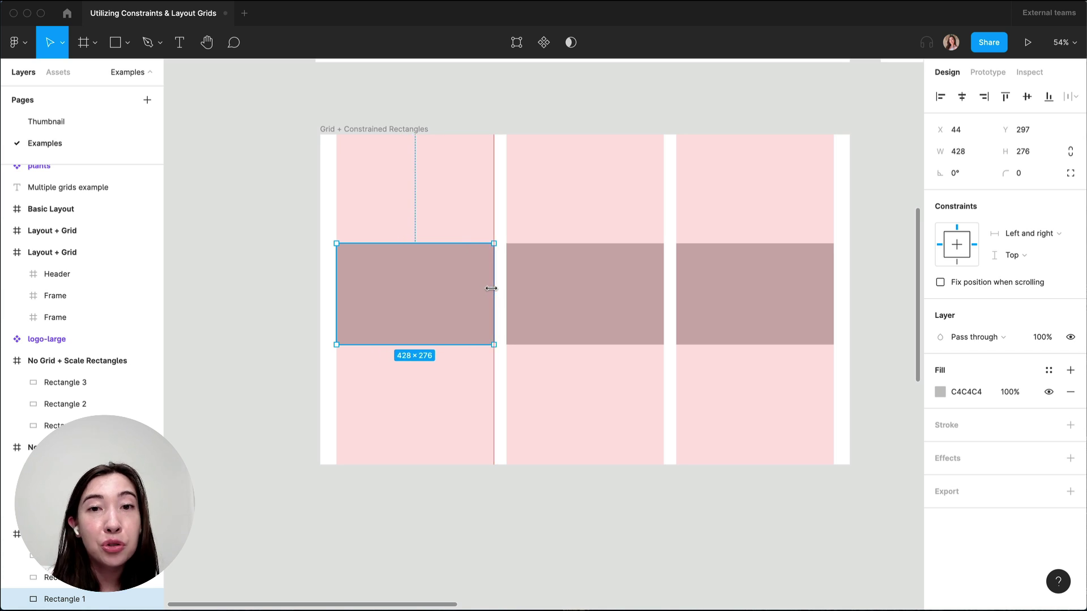
scroll(491, 290, "down", 3)
Stretch the Grid + Constrained Rectangles frame slightly wider from its left edge
left_click(415, 191)
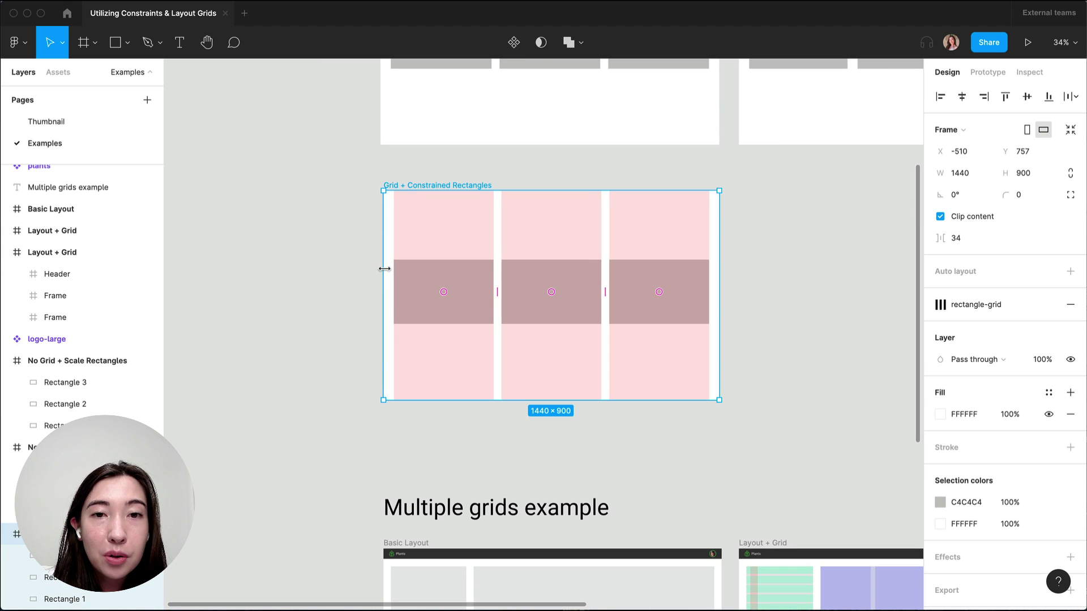
mouse_move(385, 274)
left_mouse_down()
mouse_move(252, 274)
mouse_move(380, 272)
left_mouse_up()
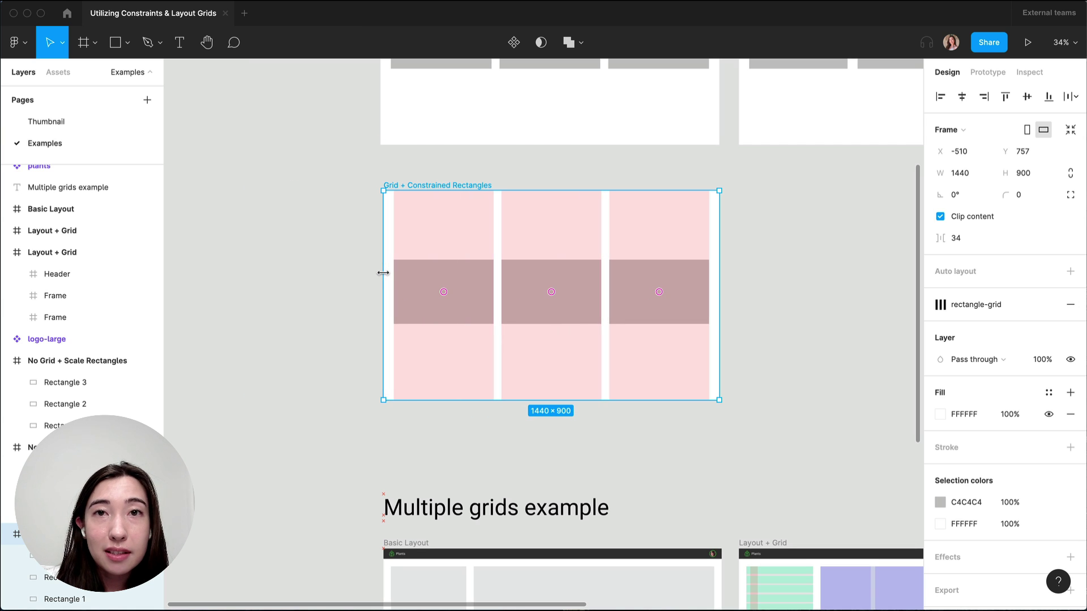
left_click(316, 316)
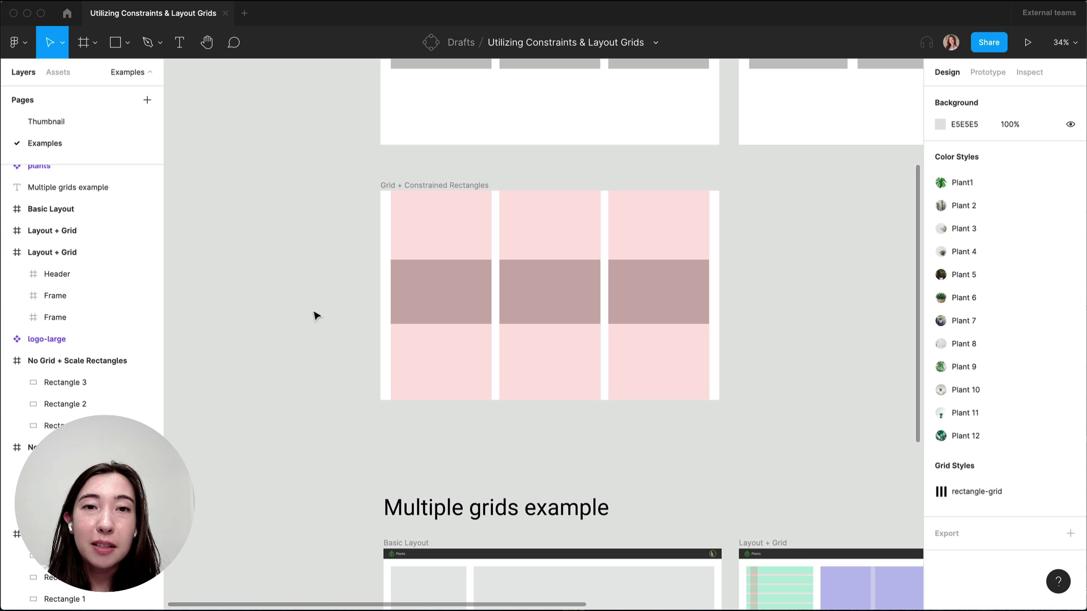
scroll(720, 535, "up", 5)
scroll(720, 534, "down", 8)
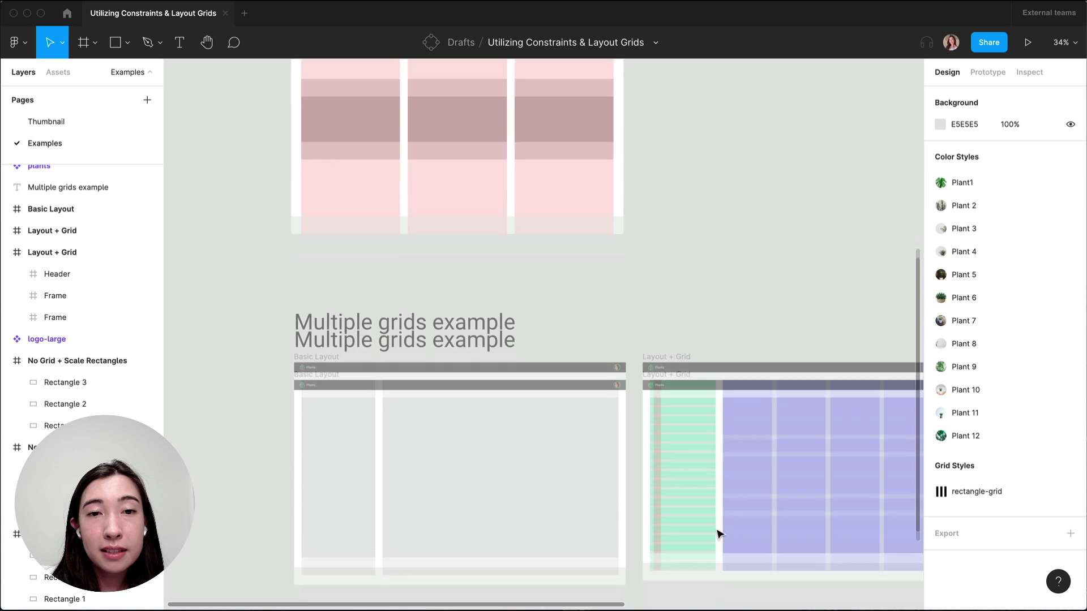
scroll(410, 482, "up", 3)
scroll(410, 483, "up", 3)
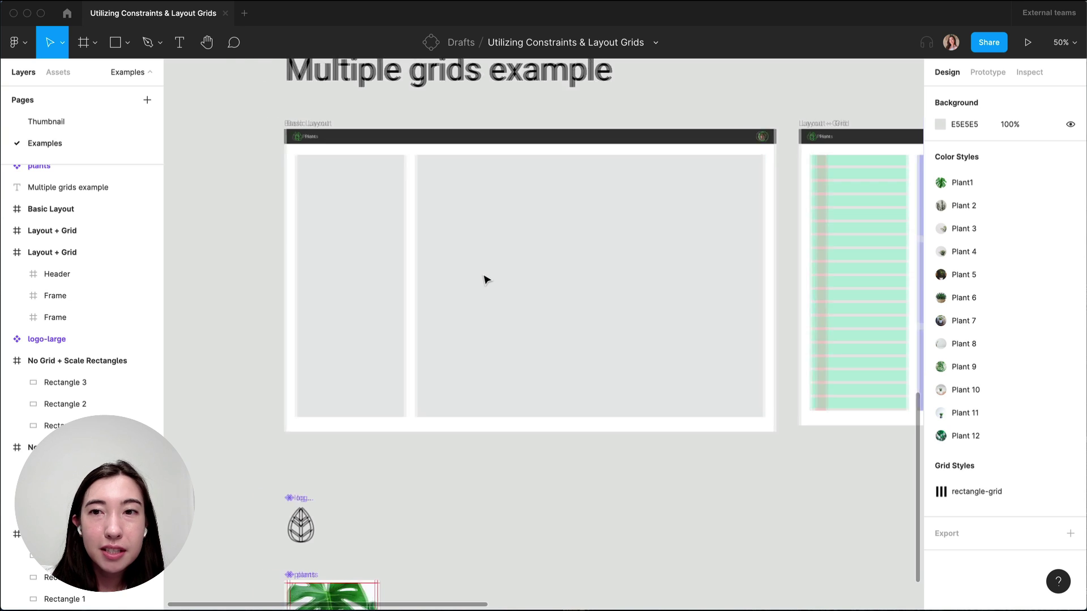
scroll(486, 279, "right", 8)
scroll(442, 303, "up", 3)
scroll(441, 302, "up", 2)
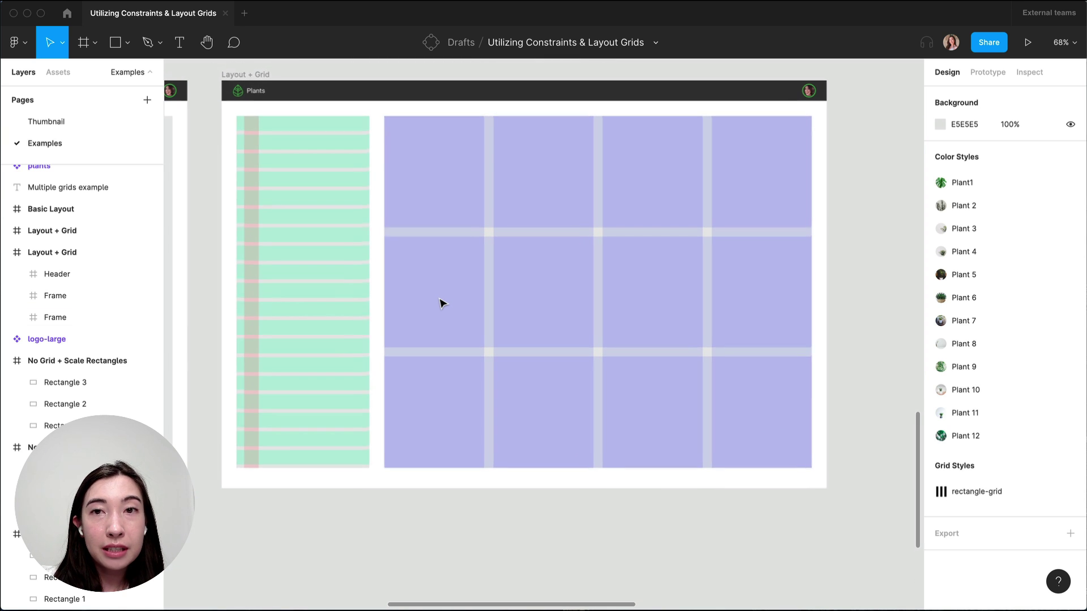
Review the green list frame's row grid: 1000 rows, 32 high, gutter 8
left_click(314, 326)
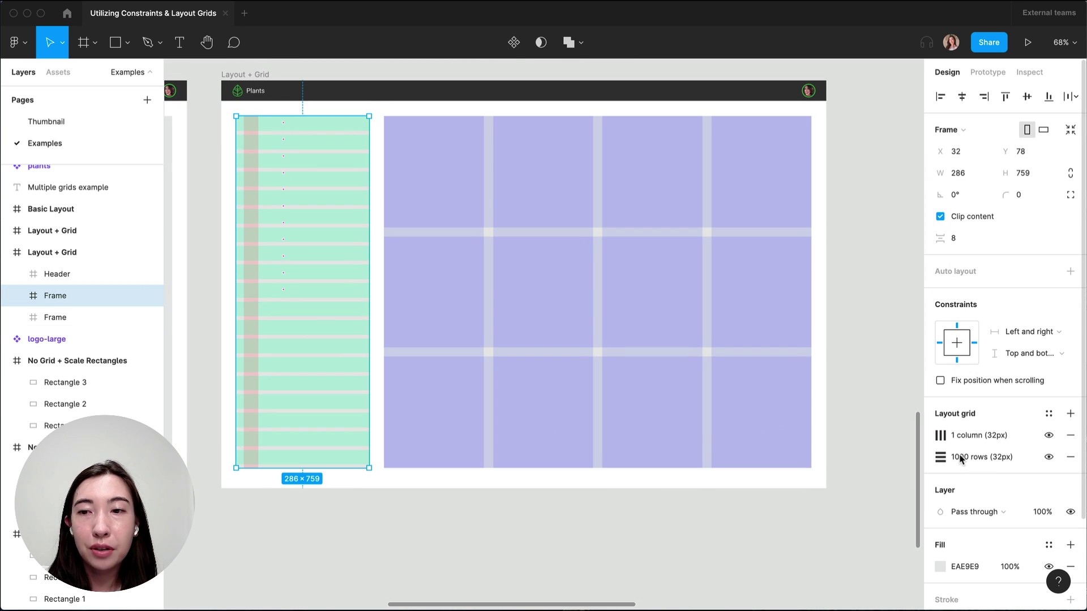
left_click(941, 458)
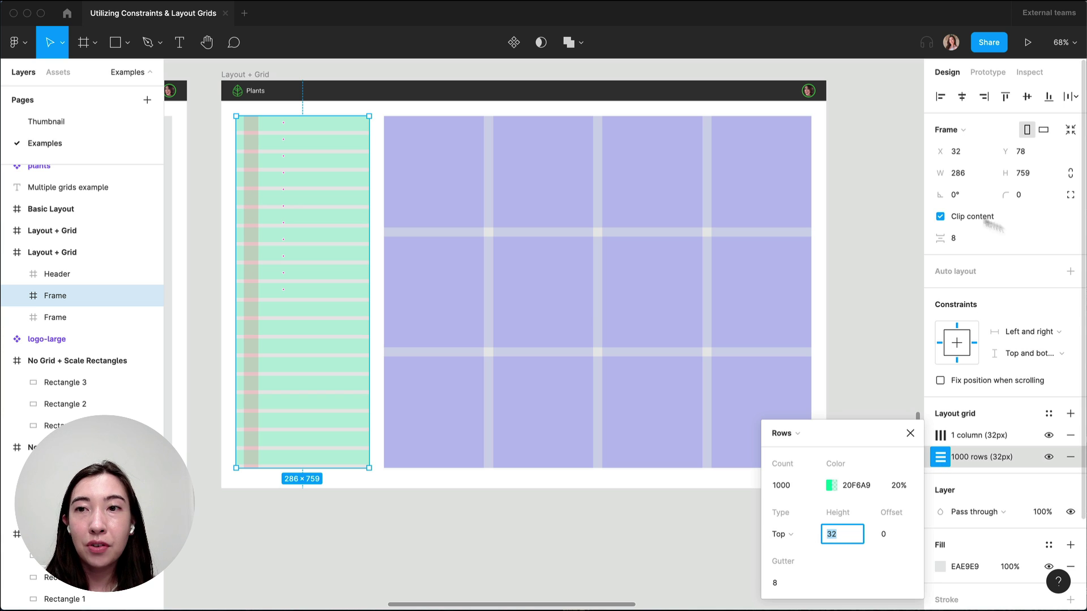
Resize the Layout + Grid frame to 900 high, then 1295 wide
left_click(632, 482)
scroll(633, 481, "down", 1)
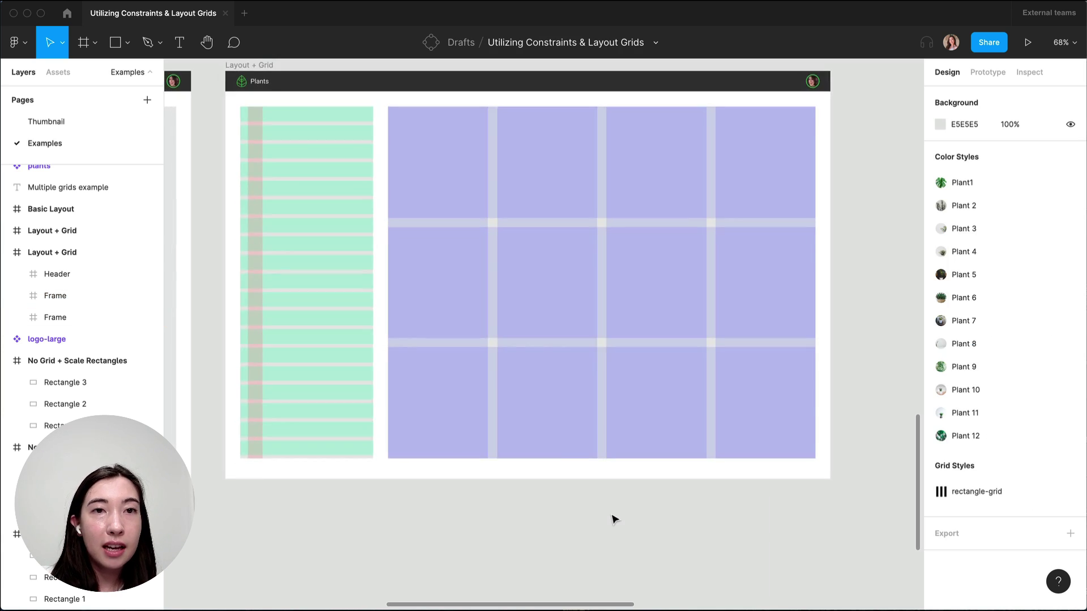
left_click(255, 66)
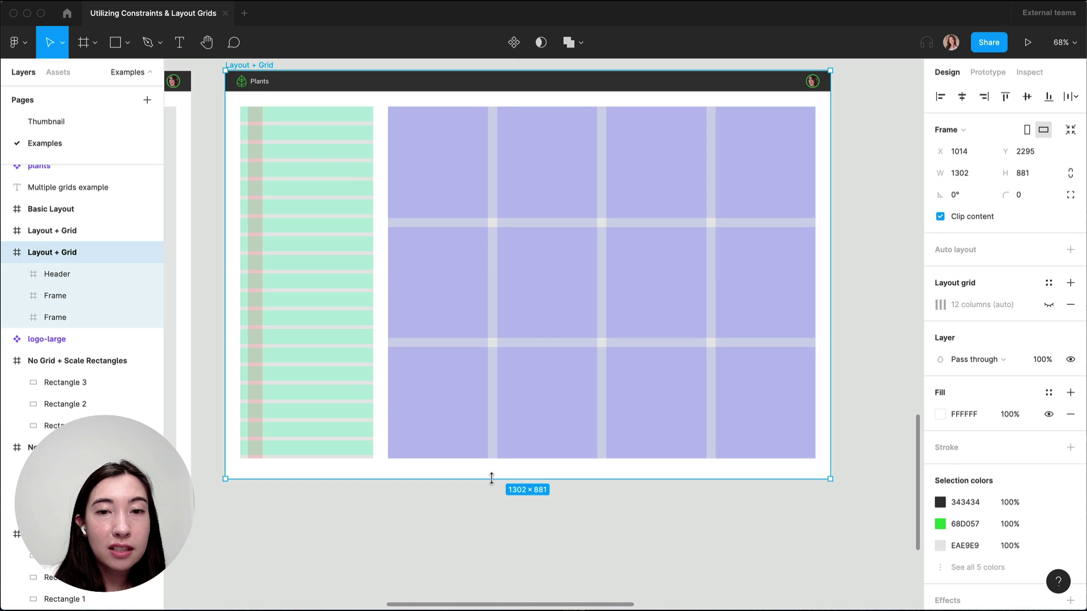
left_click_drag(490, 480, 494, 487)
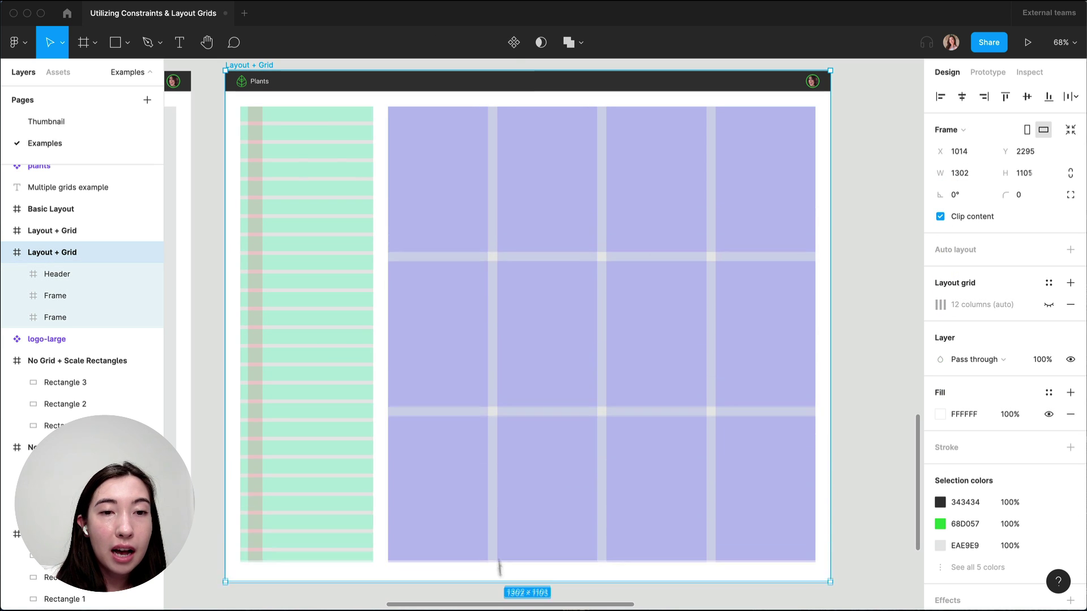
left_click_drag(827, 310, 810, 323)
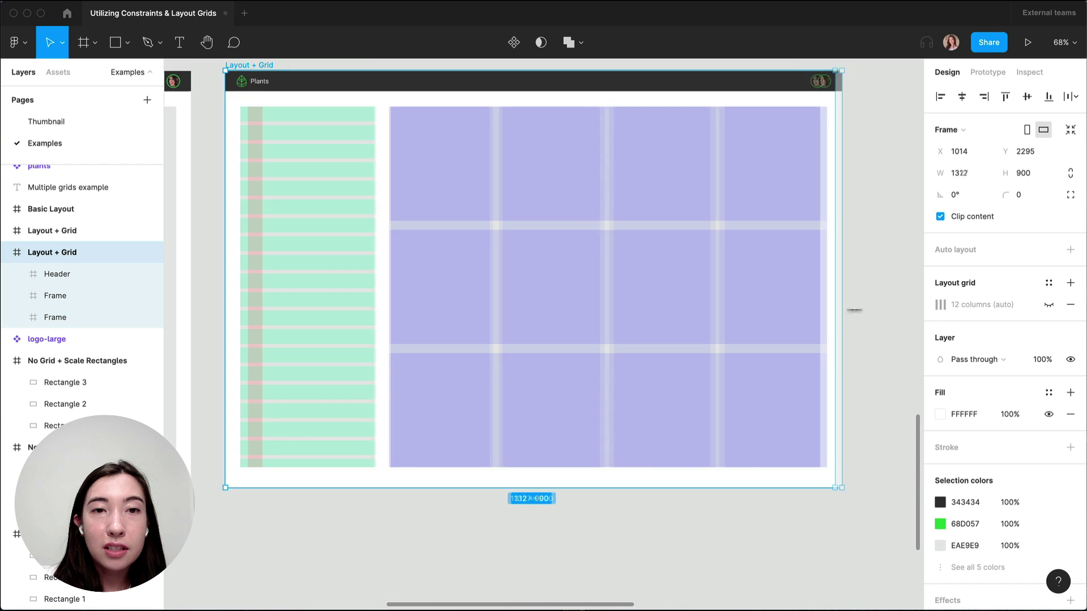
key("shift+1")
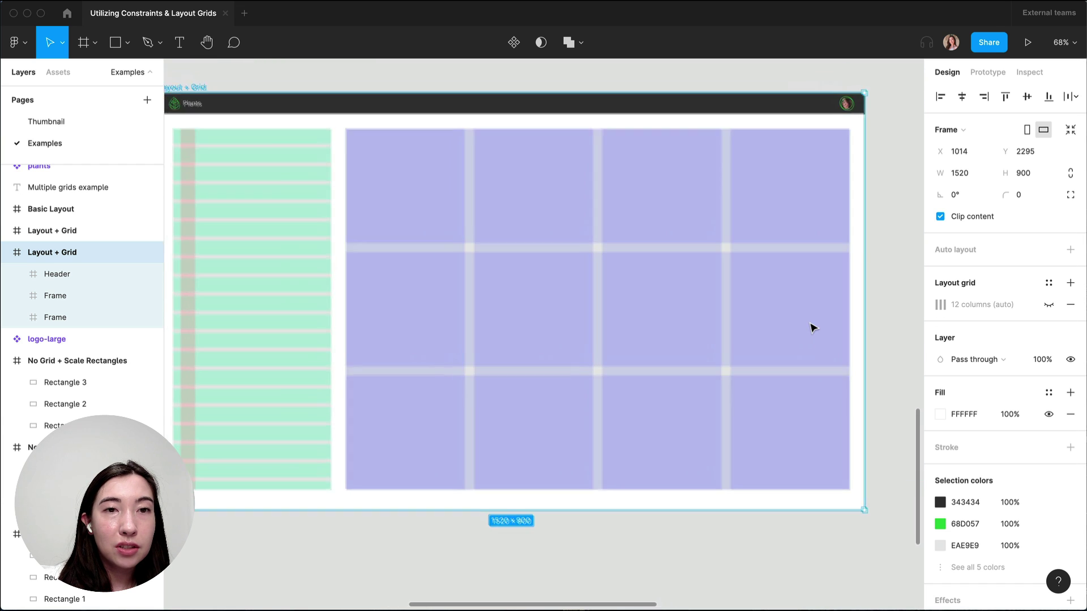
left_click_drag(852, 323, 782, 323)
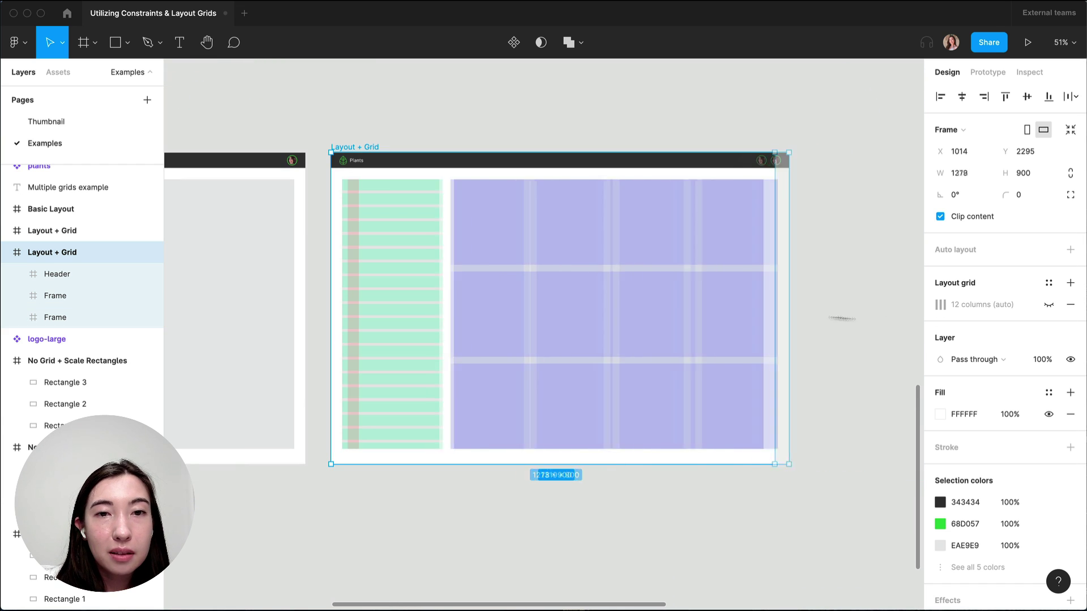
key("plus")
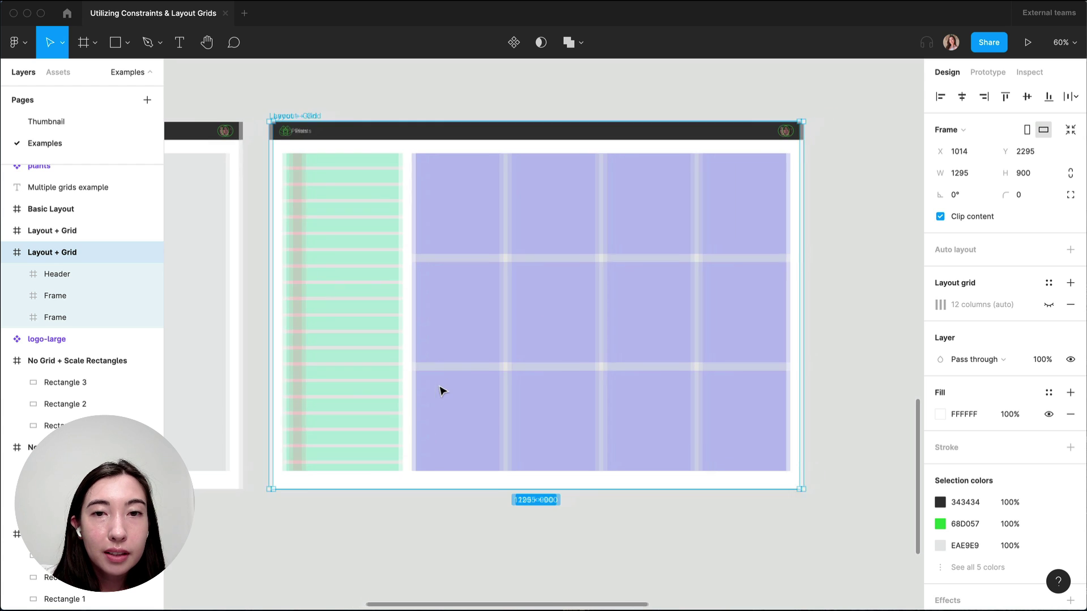
Inspect the purple rectangle frame's column grid settings
left_click(554, 319)
key("plus")
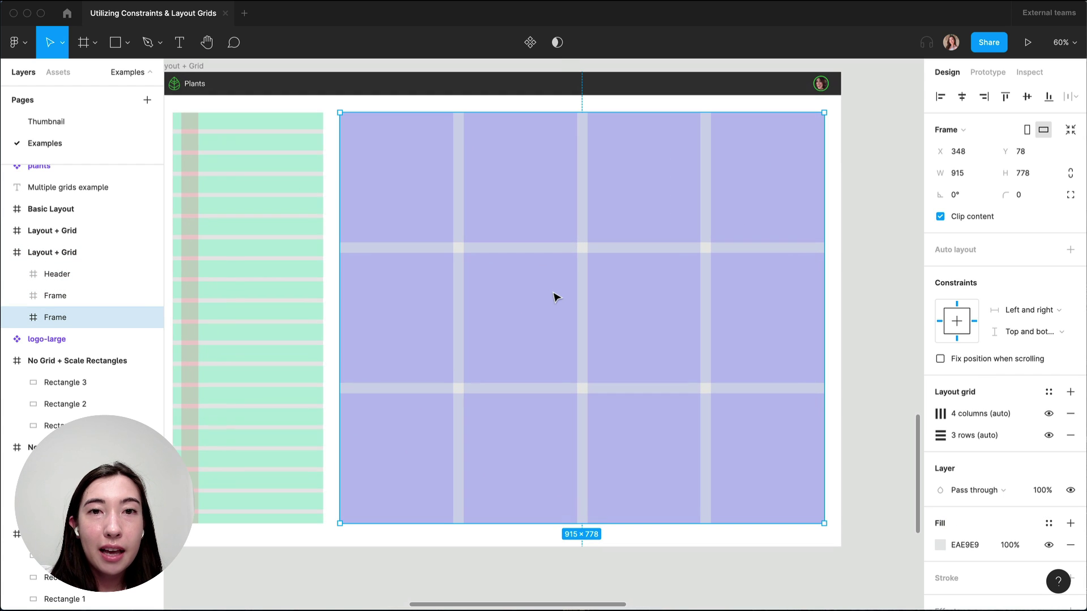
left_click(940, 414)
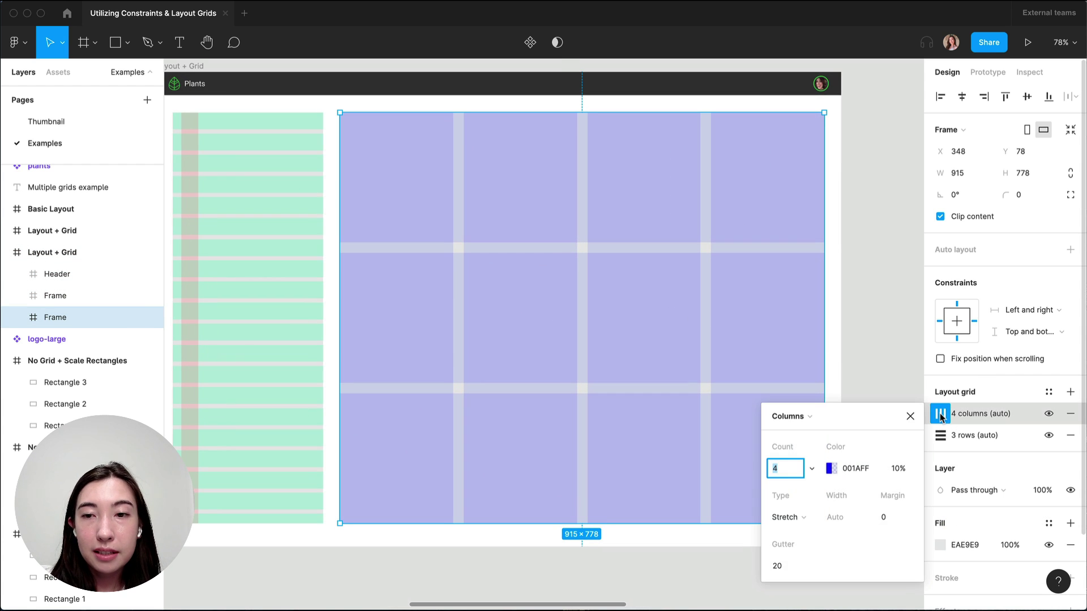
Shrink the Layout + Grid frame to about 1058×779 so the rectangles scale down
left_click(881, 327)
key("shift+1")
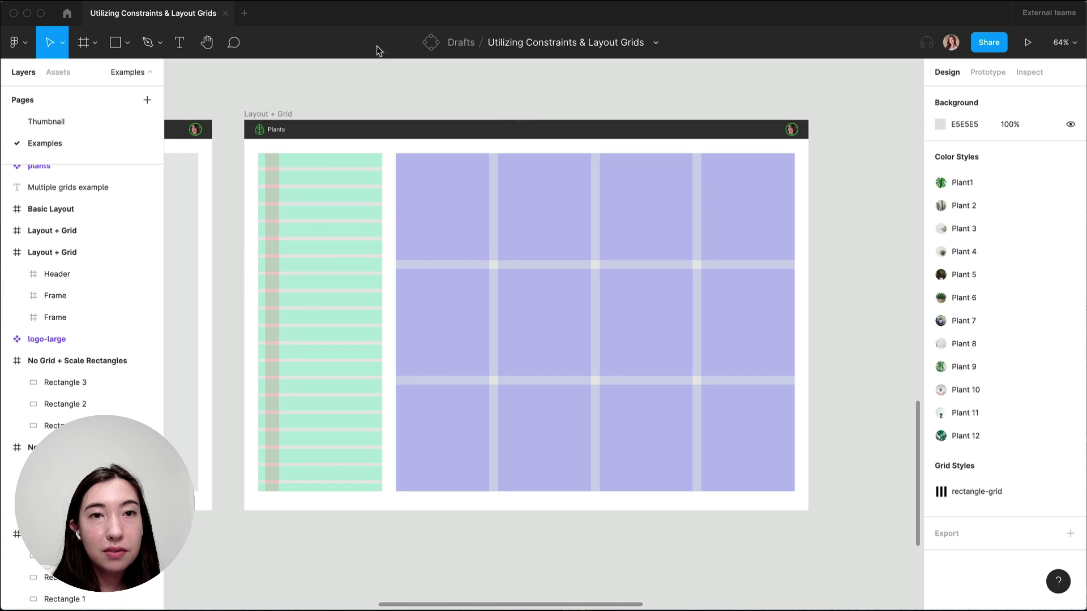
left_click(268, 114)
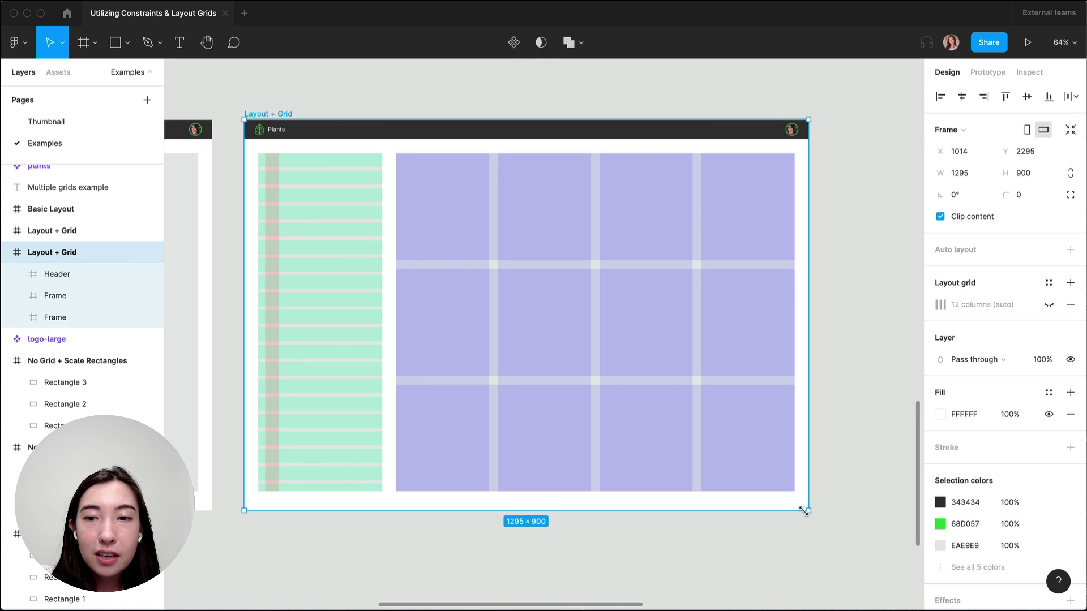
mouse_move(809, 512)
left_mouse_down()
mouse_move(670, 399)
mouse_move(788, 497)
mouse_move(573, 417)
left_mouse_up()
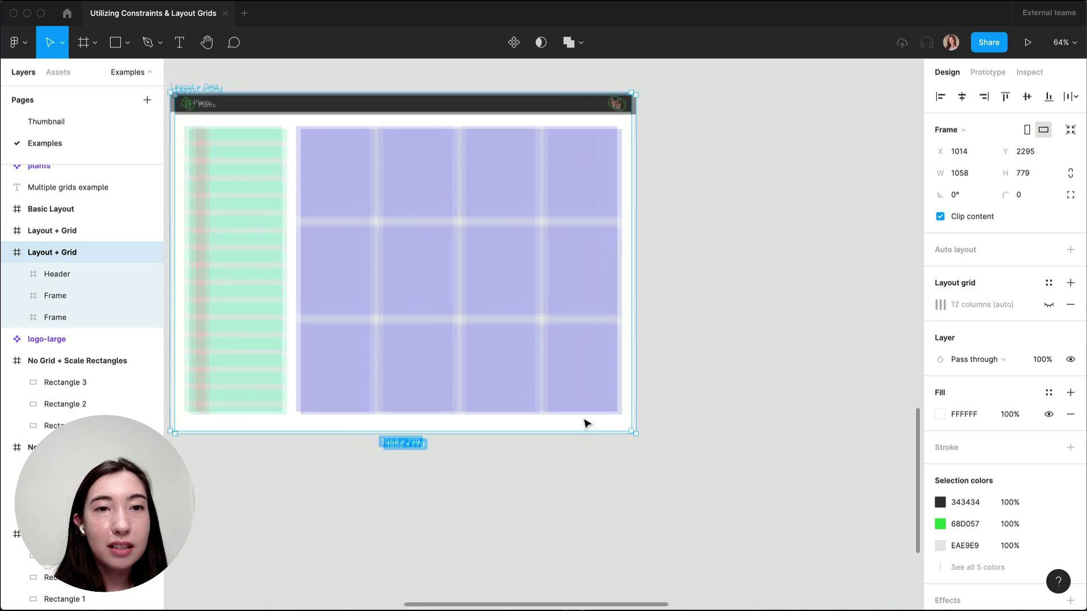
scroll(587, 423, "right", 10)
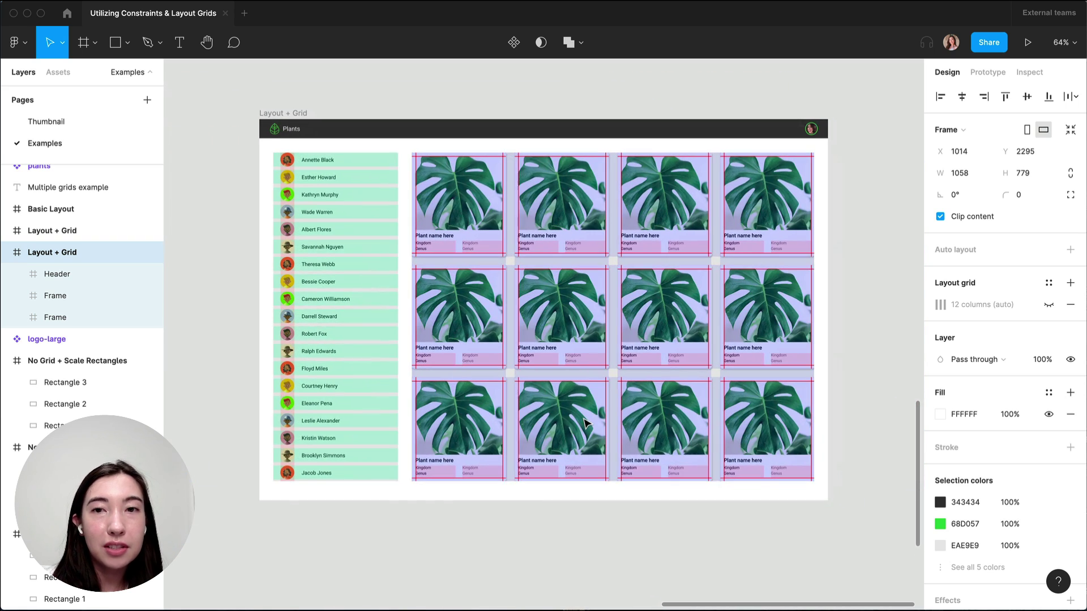
Resize the plant gallery Layout + Grid frame to 1229×728 from its bottom-right corner
left_click(284, 112)
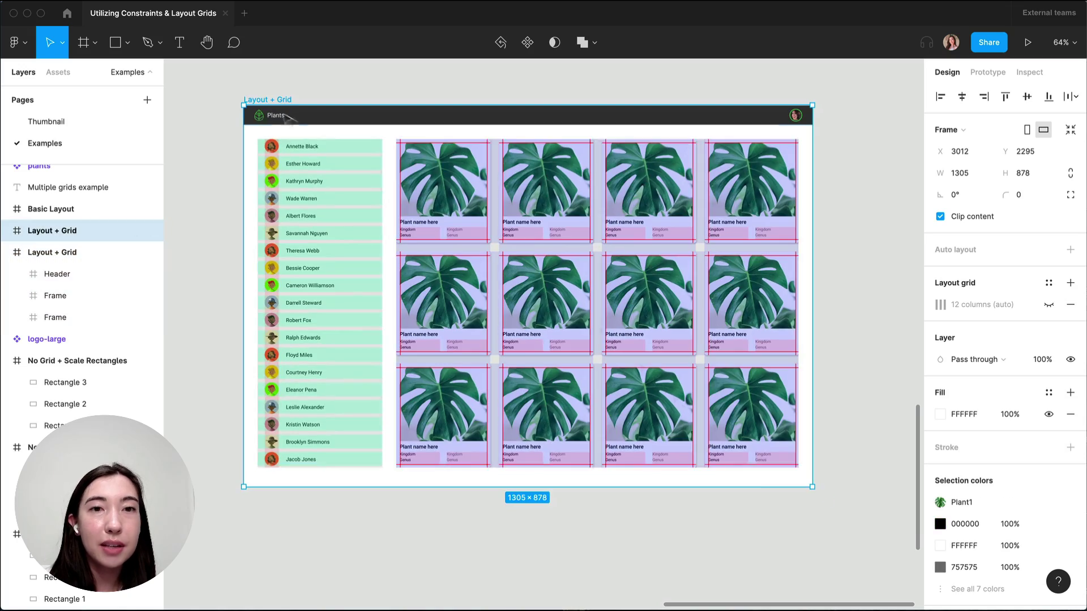
mouse_move(812, 489)
left_mouse_down()
mouse_move(788, 465)
mouse_move(689, 444)
mouse_move(671, 413)
left_mouse_up()
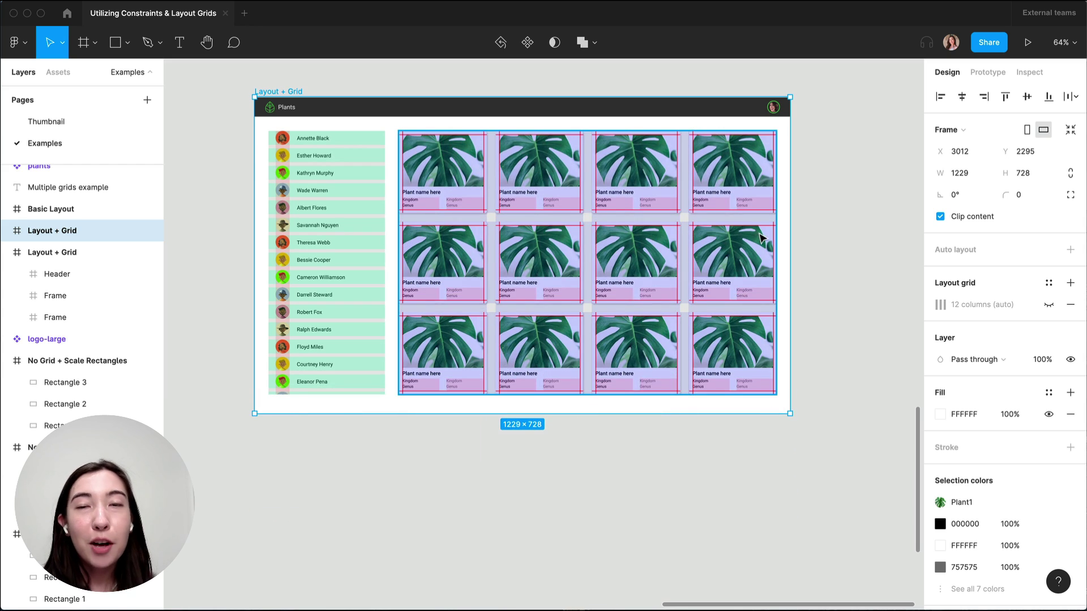
scroll(629, 180, "up", 2)
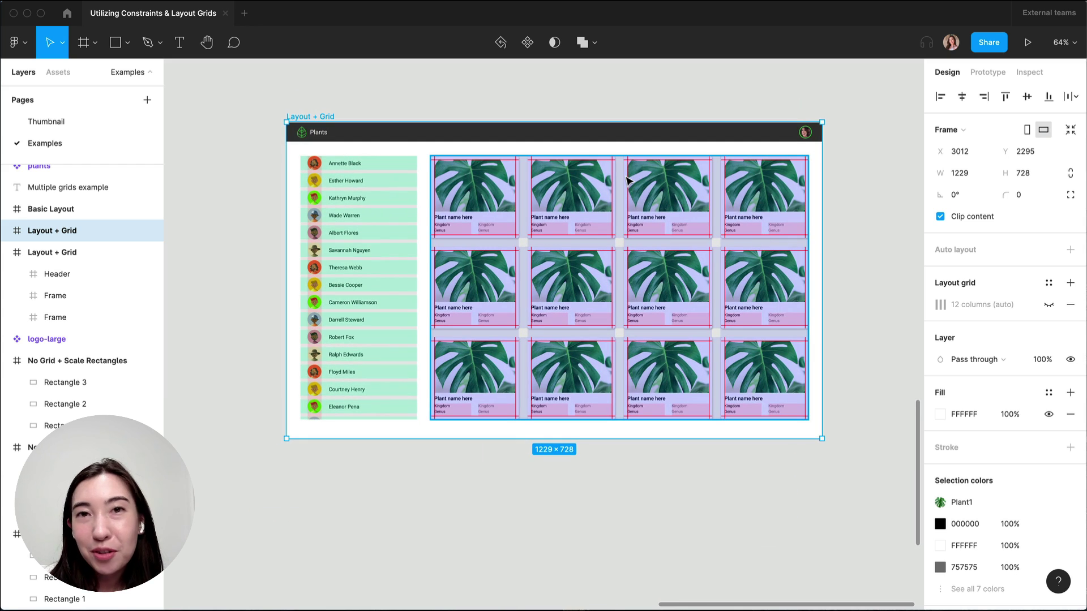